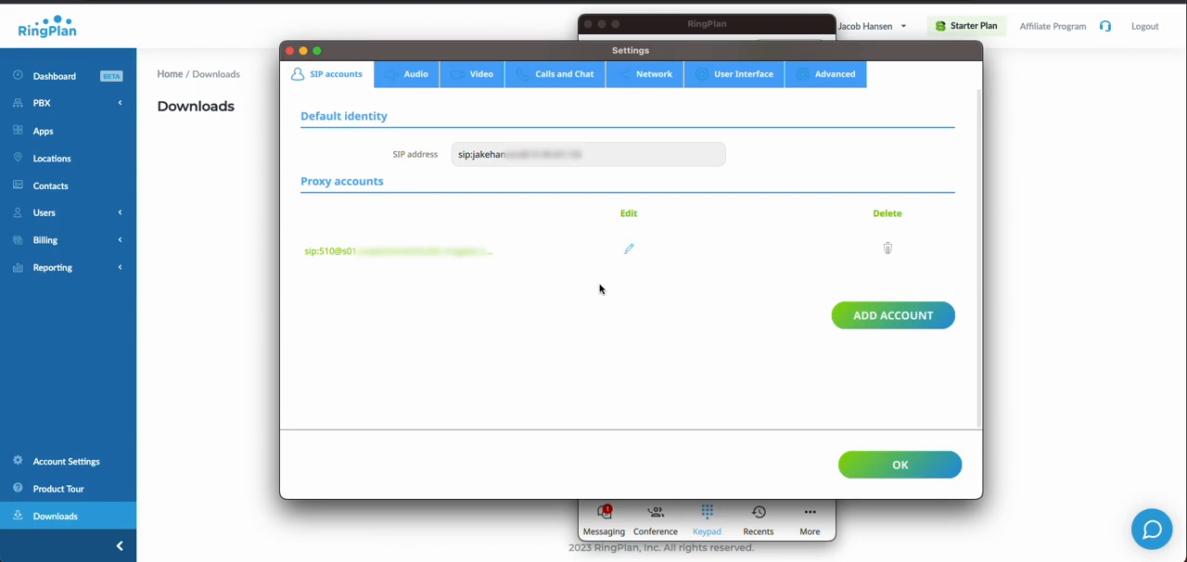
Step: Review the proxy account's main SIP and NAT and Firewall settings, leaving them without saving changes
{"action": "left_click", "coordinate": [628, 250]}
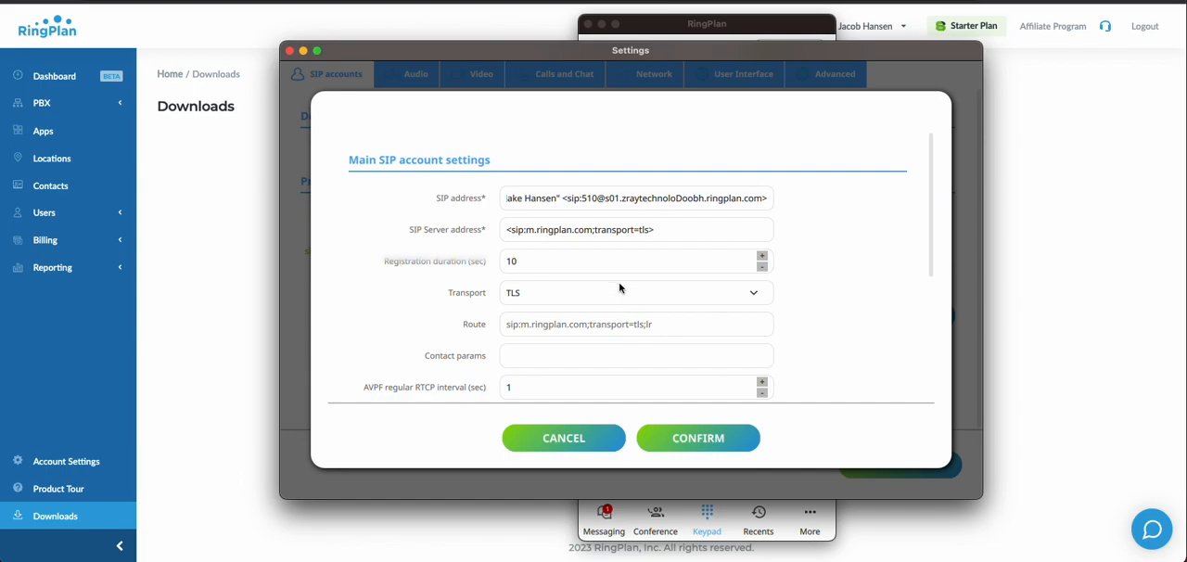
{"action": "scroll", "coordinate": [620, 288], "scroll_direction": "down", "scroll_amount": 5}
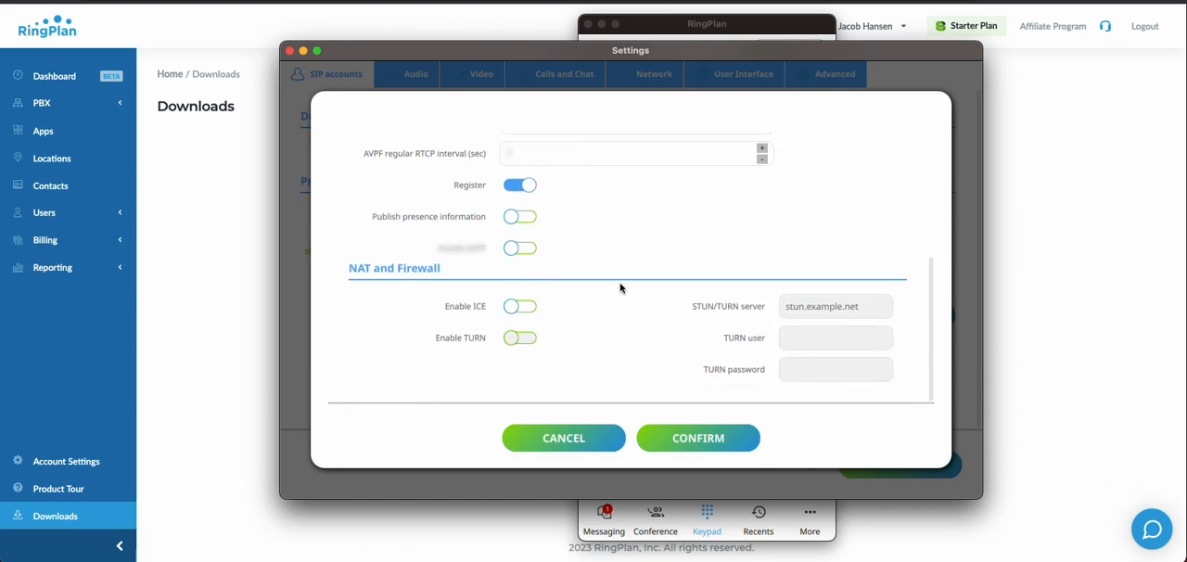
{"action": "scroll", "coordinate": [620, 287], "scroll_direction": "up", "scroll_amount": 5}
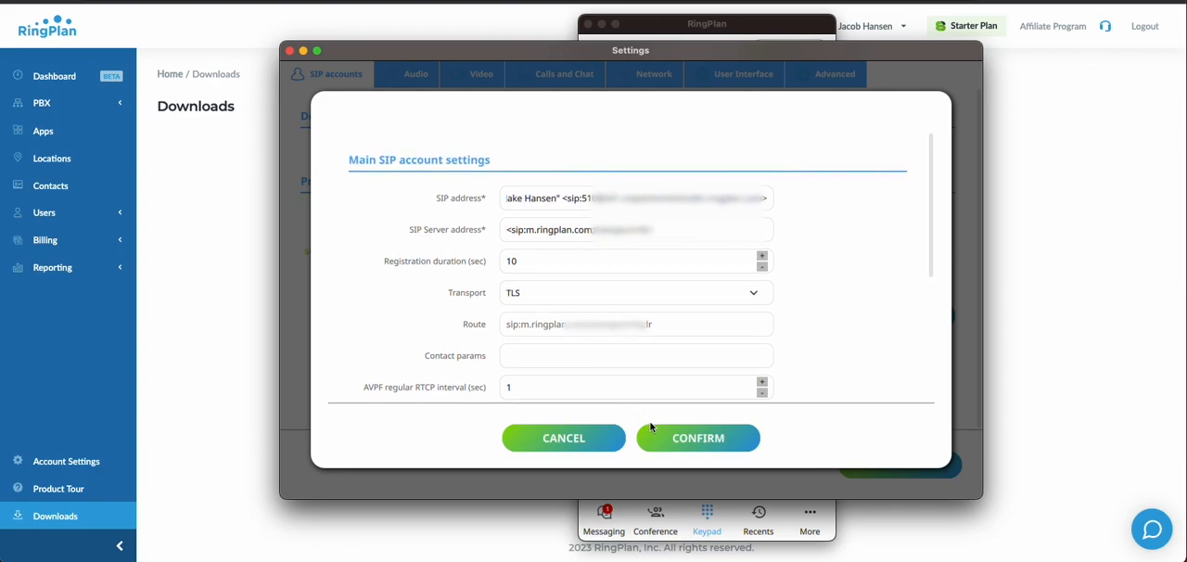
{"action": "left_click", "coordinate": [577, 442]}
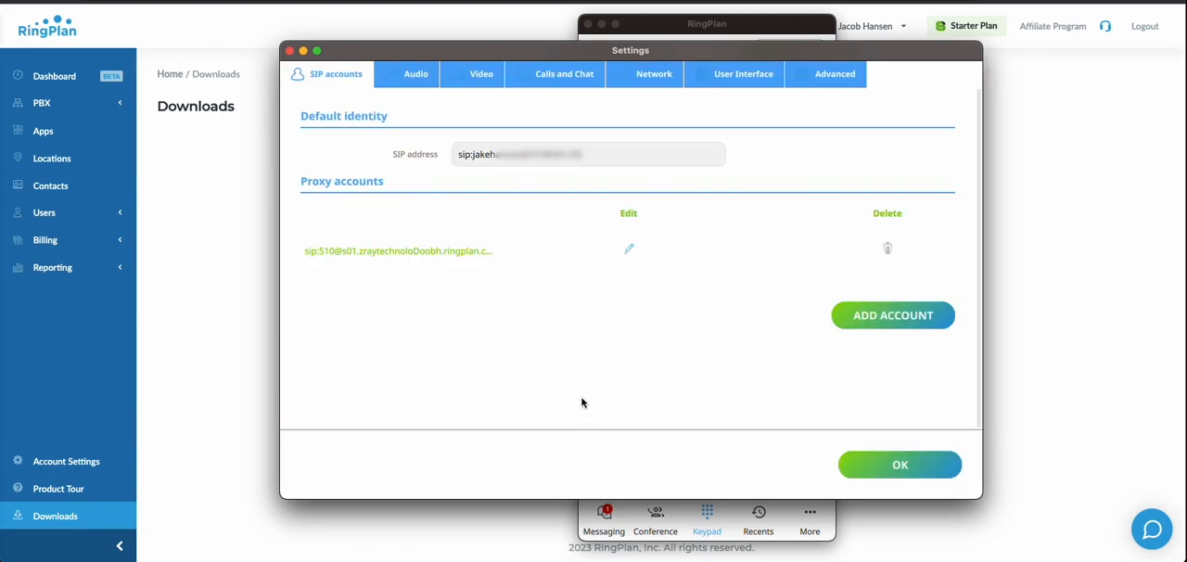
Step: Enable echo cancellation in the audio settings and run its calibration
{"action": "left_click", "coordinate": [411, 76]}
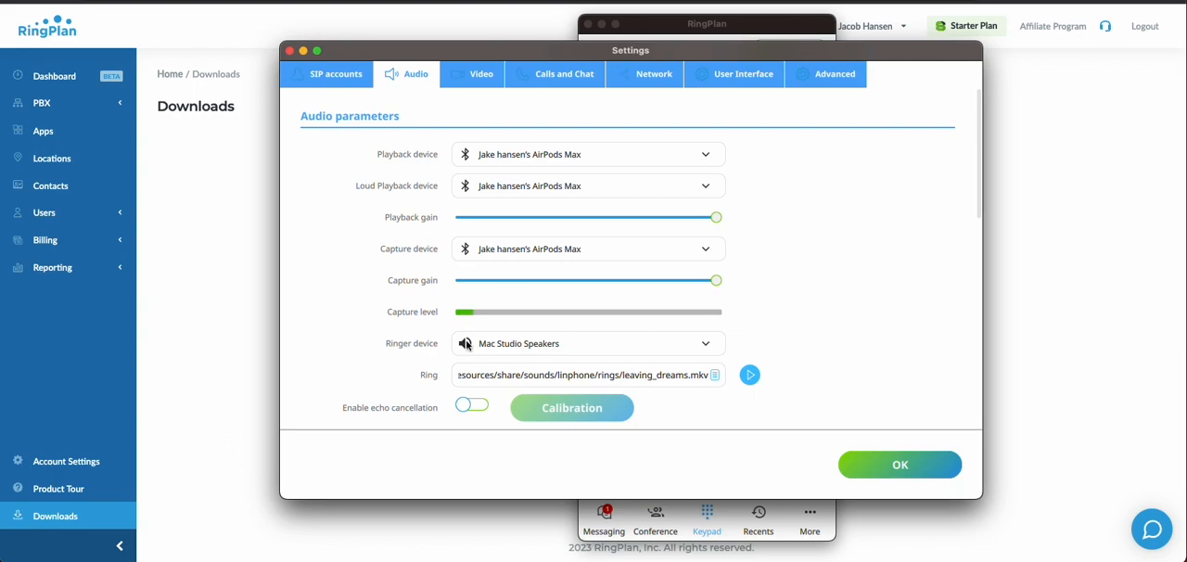
{"action": "scroll", "coordinate": [490, 346], "scroll_direction": "down", "scroll_amount": 5}
{"action": "scroll", "coordinate": [468, 153], "scroll_direction": "up", "scroll_amount": 5}
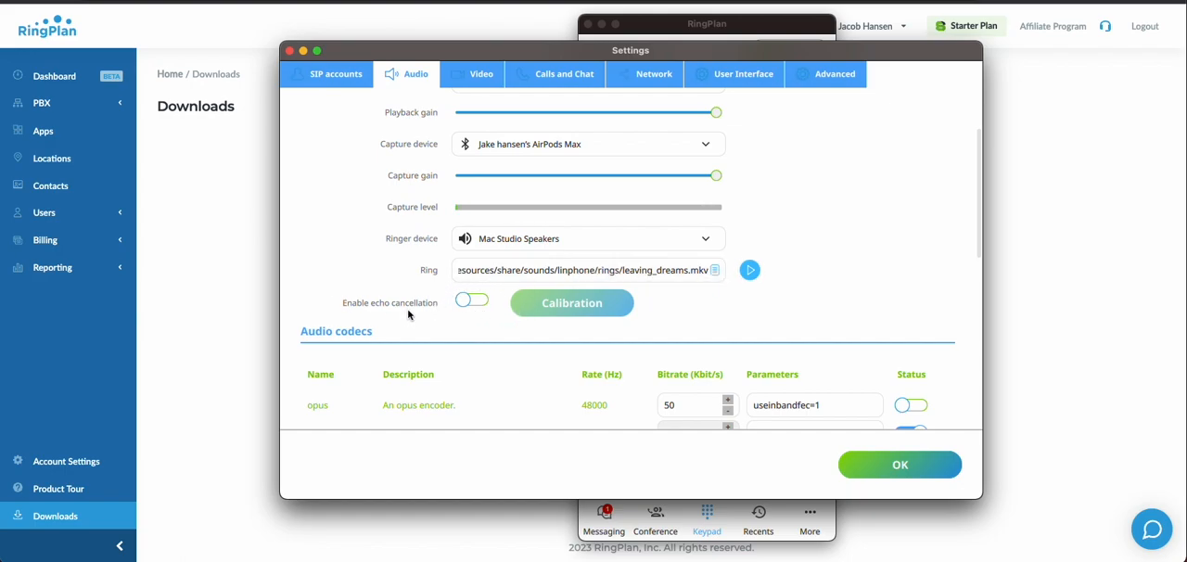
{"action": "left_click", "coordinate": [468, 303]}
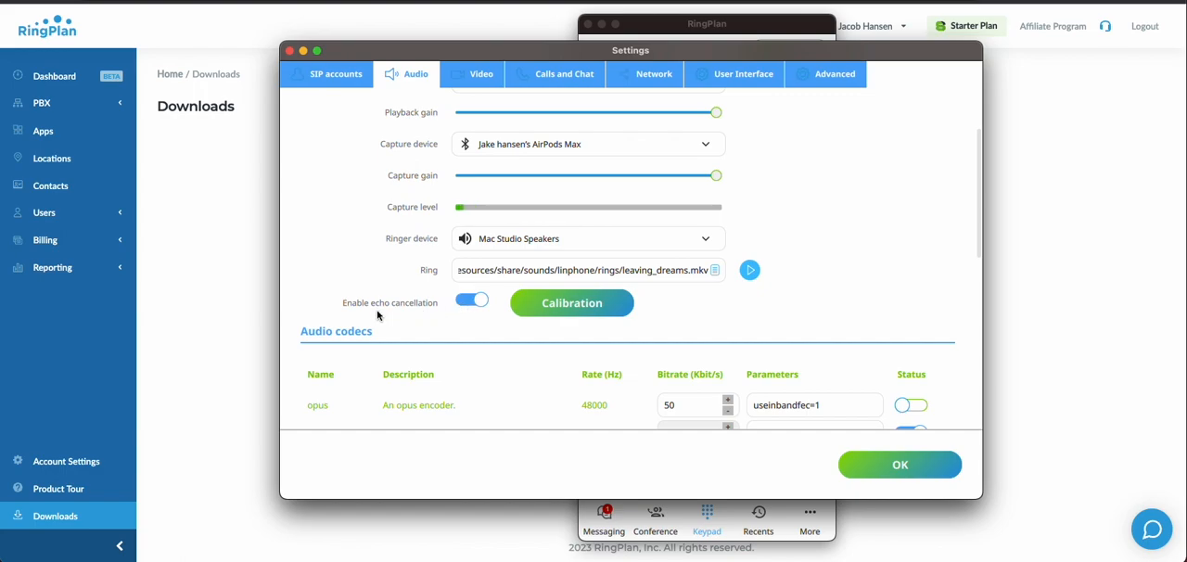
{"action": "left_click", "coordinate": [563, 305]}
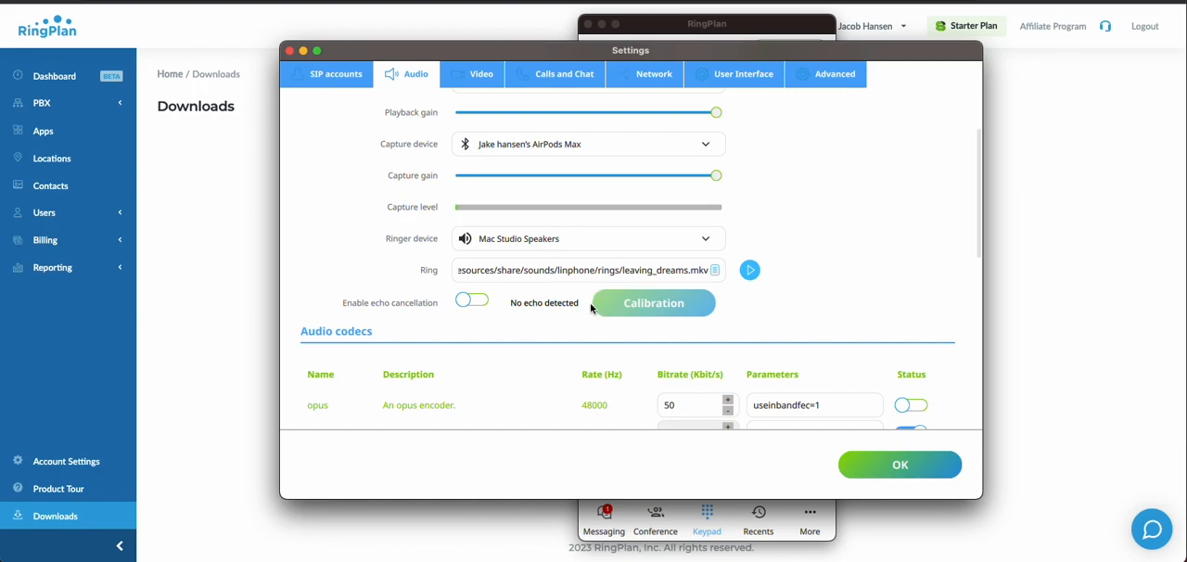
Step: Examine the full list of audio codecs with their bitrates, parameters and status
{"action": "scroll", "coordinate": [591, 305], "scroll_direction": "down", "scroll_amount": 2}
{"action": "scroll", "coordinate": [591, 306], "scroll_direction": "down", "scroll_amount": 3}
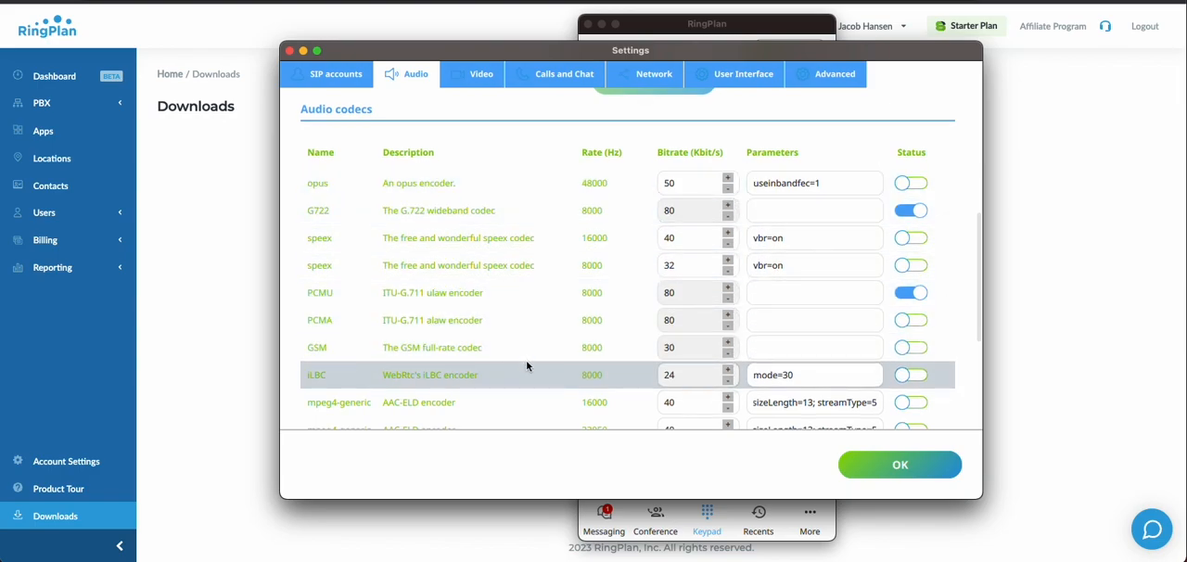
{"action": "scroll", "coordinate": [526, 366], "scroll_direction": "down", "scroll_amount": 5}
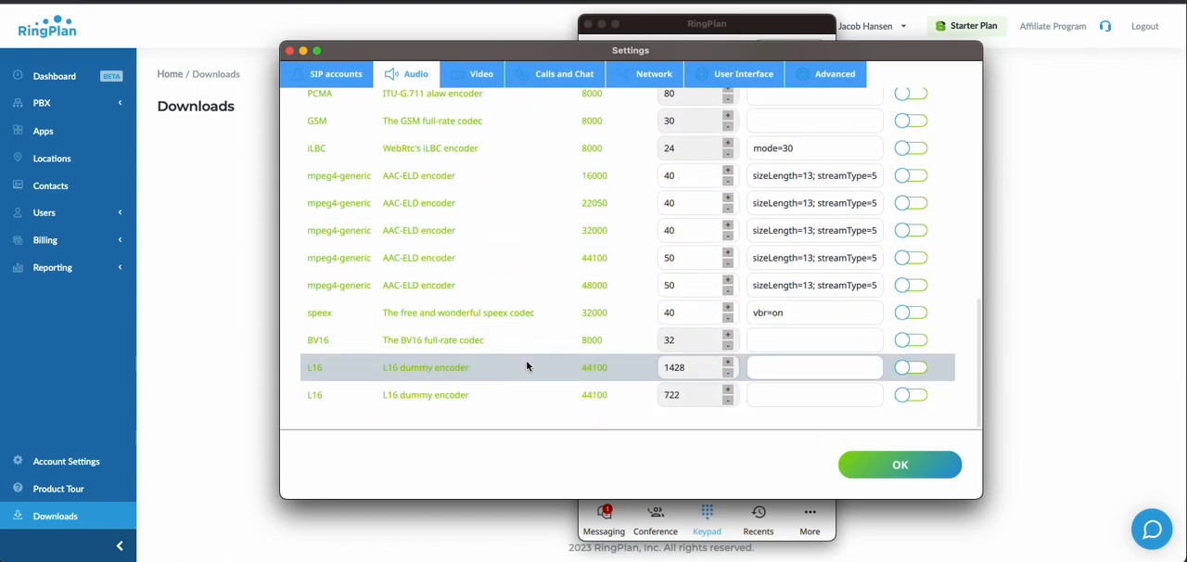
{"action": "scroll", "coordinate": [525, 366], "scroll_direction": "up", "scroll_amount": 8}
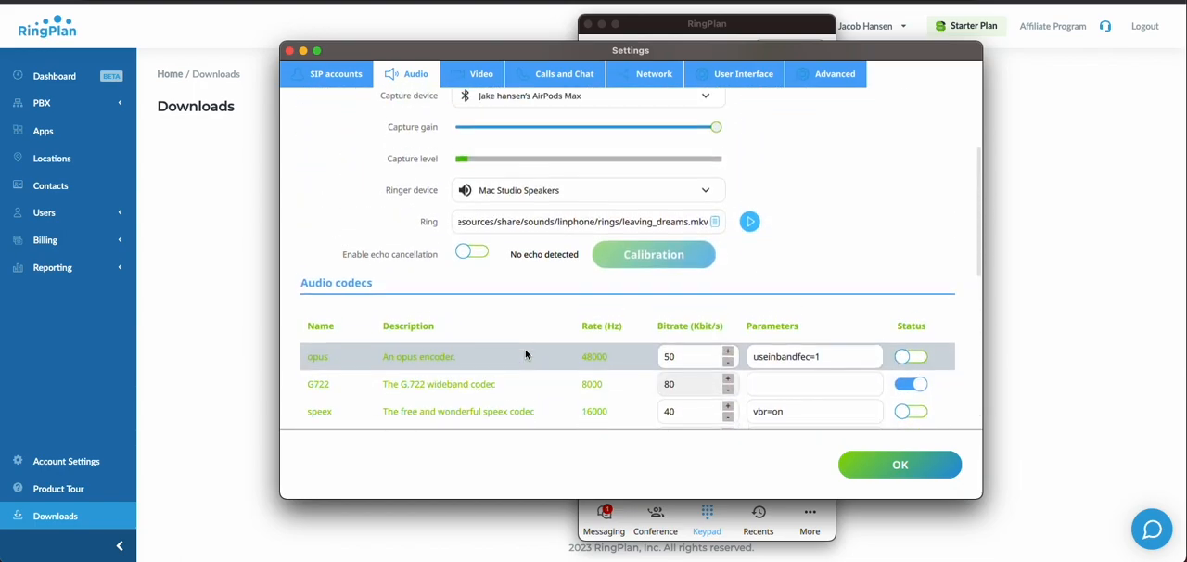
{"action": "scroll", "coordinate": [526, 356], "scroll_direction": "up", "scroll_amount": 3}
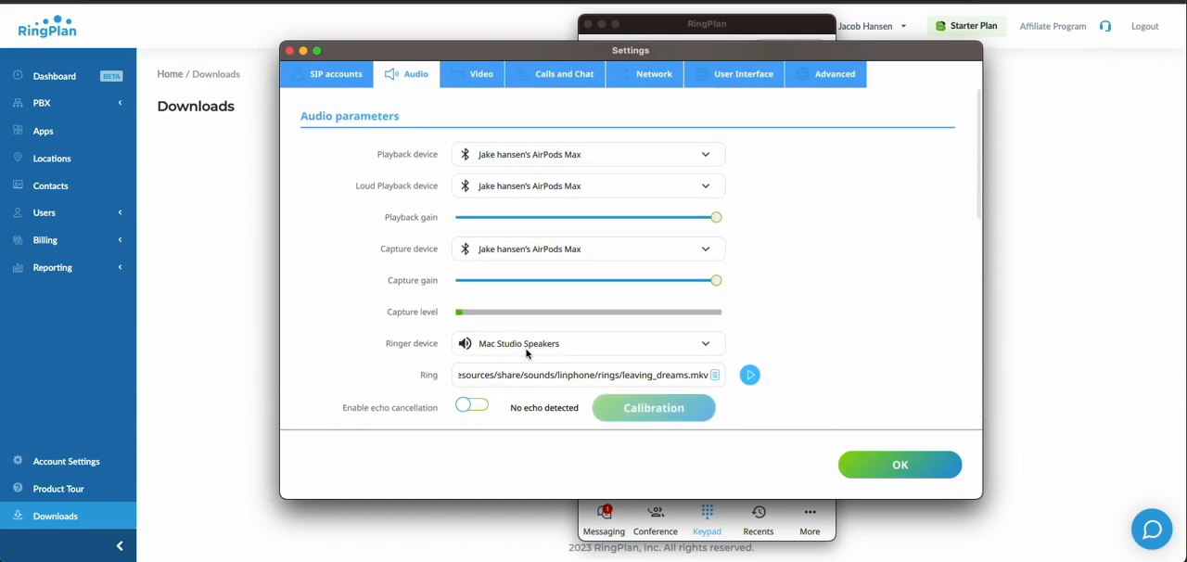
Step: Review the video capture parameters and video codecs
{"action": "left_click", "coordinate": [474, 76]}
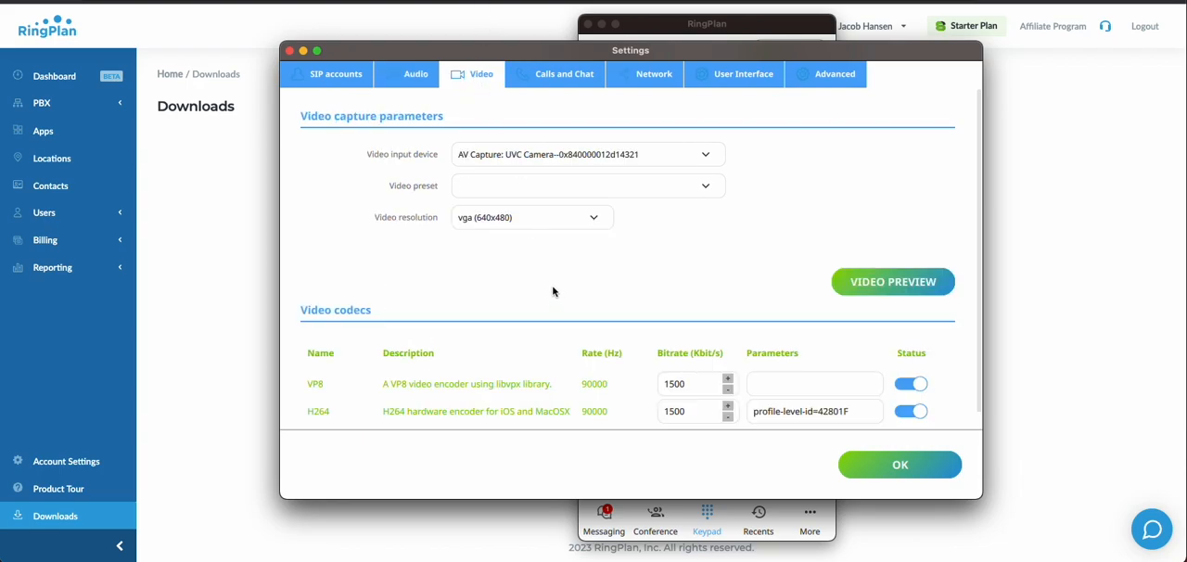
{"action": "scroll", "coordinate": [554, 290], "scroll_direction": "down", "scroll_amount": 1}
{"action": "scroll", "coordinate": [549, 278], "scroll_direction": "up", "scroll_amount": 1}
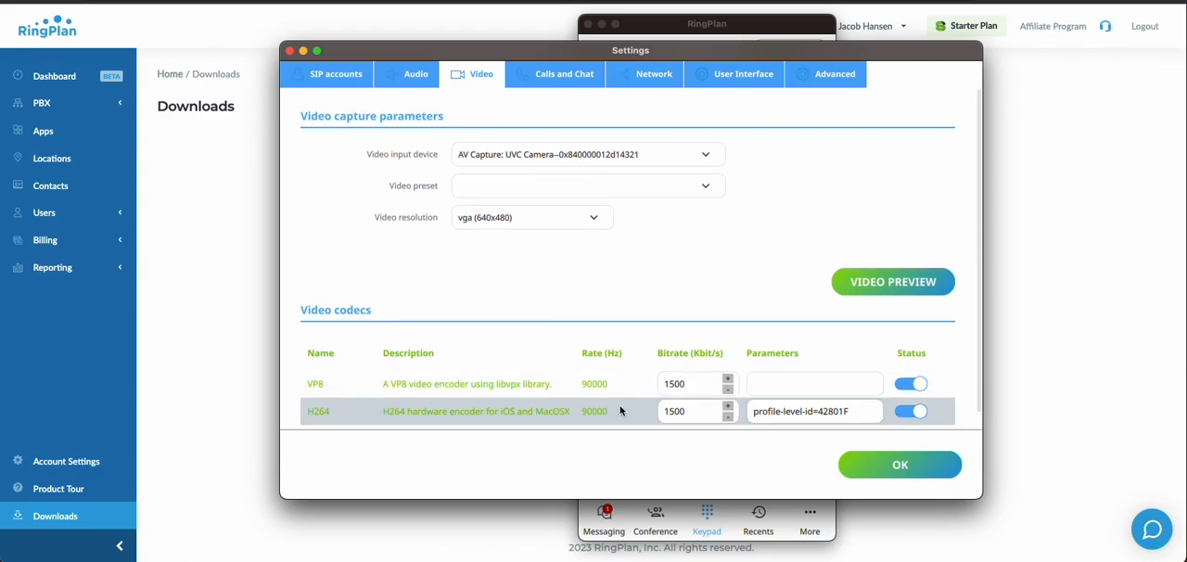
Step: Review the Calls and Chat options and all Network settings, from transport down to the DSCP fields
{"action": "left_click", "coordinate": [559, 74]}
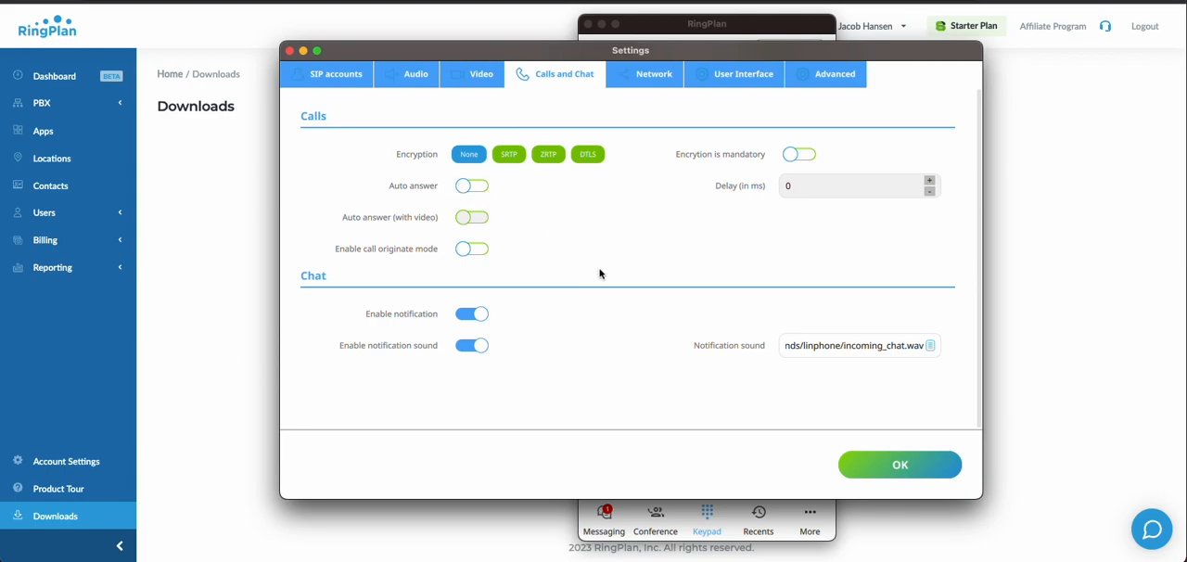
{"action": "left_click", "coordinate": [624, 76]}
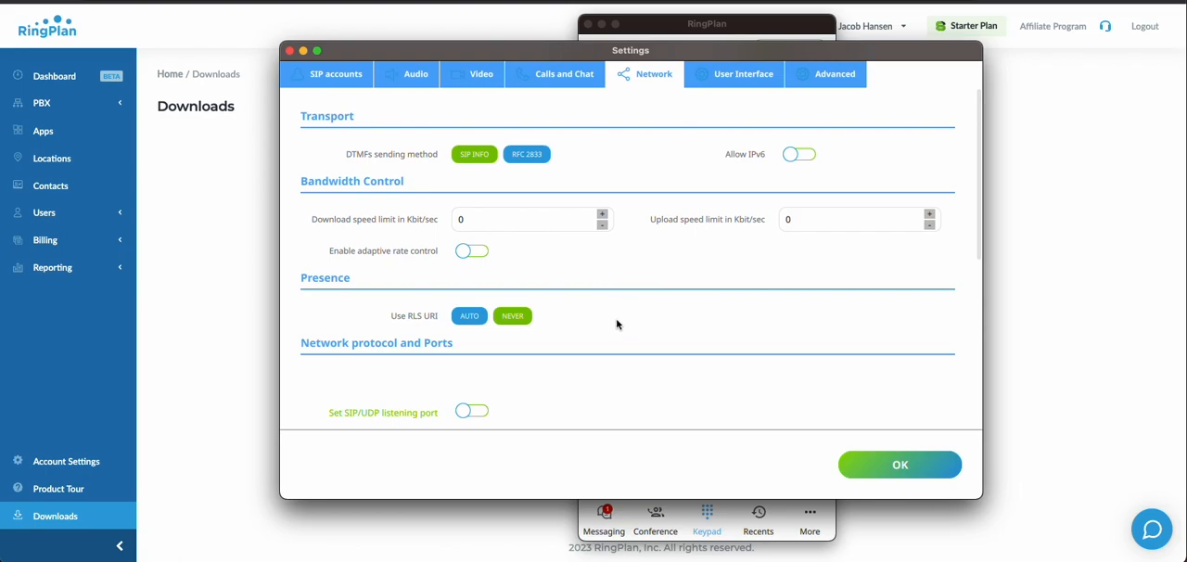
{"action": "scroll", "coordinate": [615, 322], "scroll_direction": "down", "scroll_amount": 5}
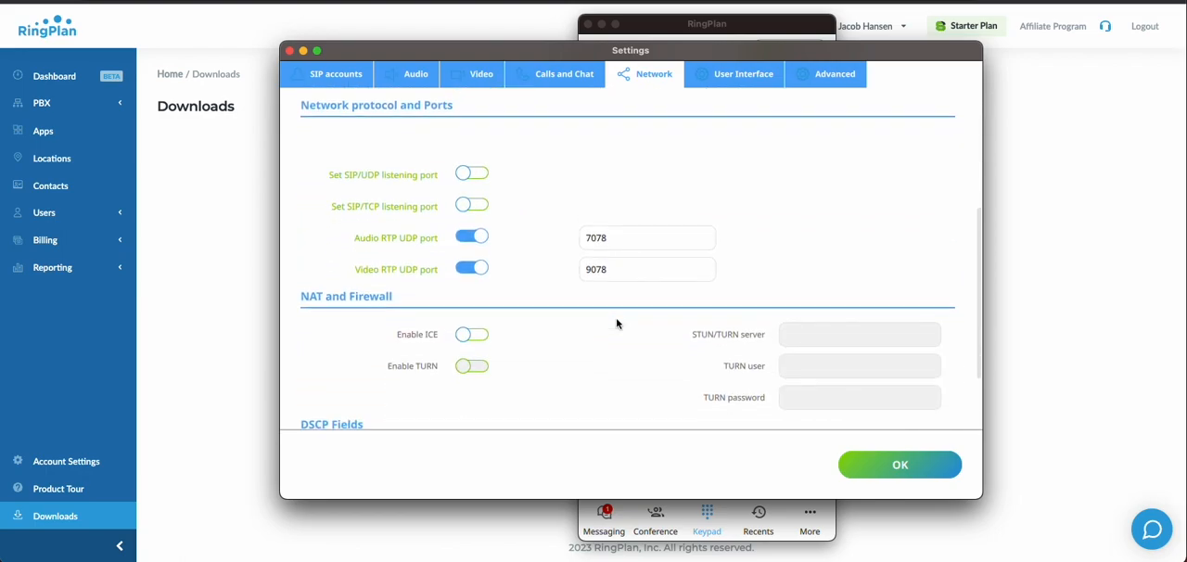
{"action": "scroll", "coordinate": [616, 322], "scroll_direction": "down", "scroll_amount": 2}
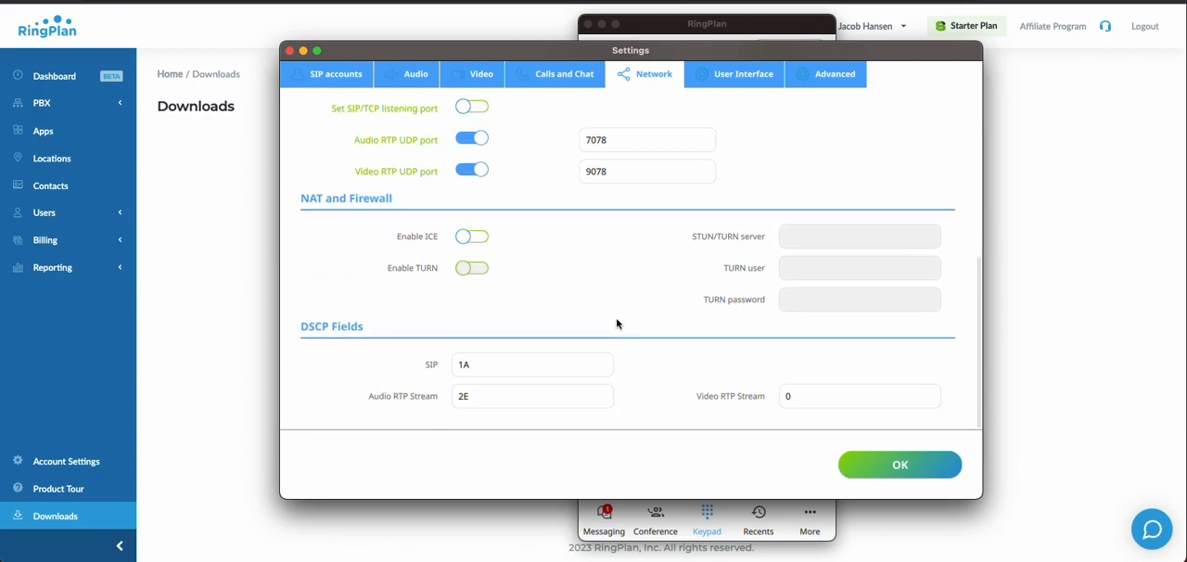
{"action": "scroll", "coordinate": [616, 322], "scroll_direction": "up", "scroll_amount": 5}
{"action": "scroll", "coordinate": [616, 323], "scroll_direction": "up", "scroll_amount": 2}
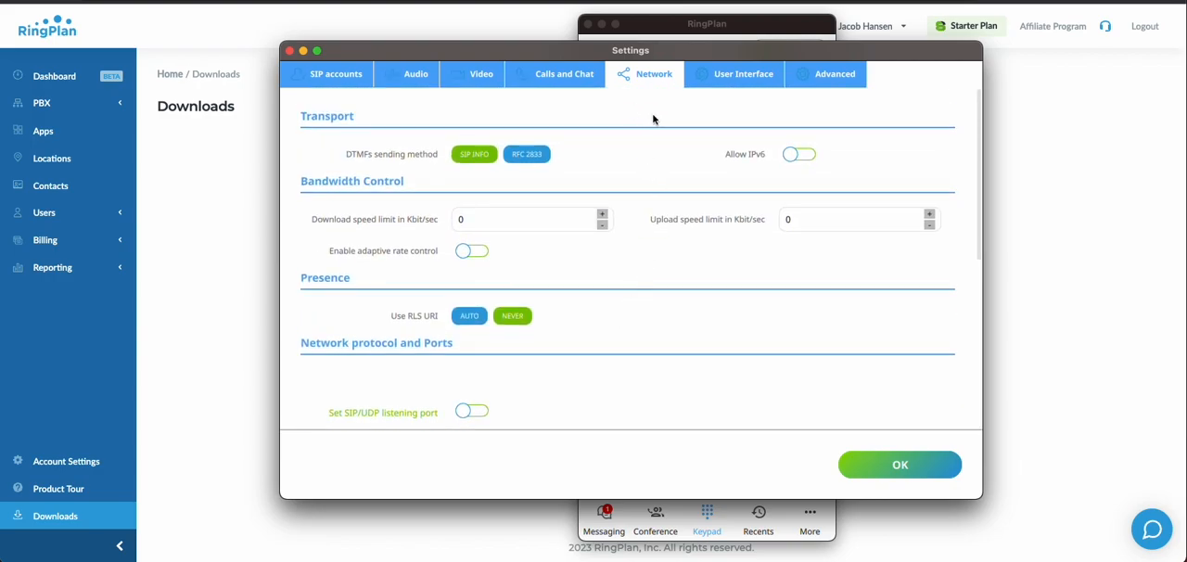
Step: Make the app the default for calls and enable Sidecar in the User Interface settings
{"action": "left_click", "coordinate": [713, 77]}
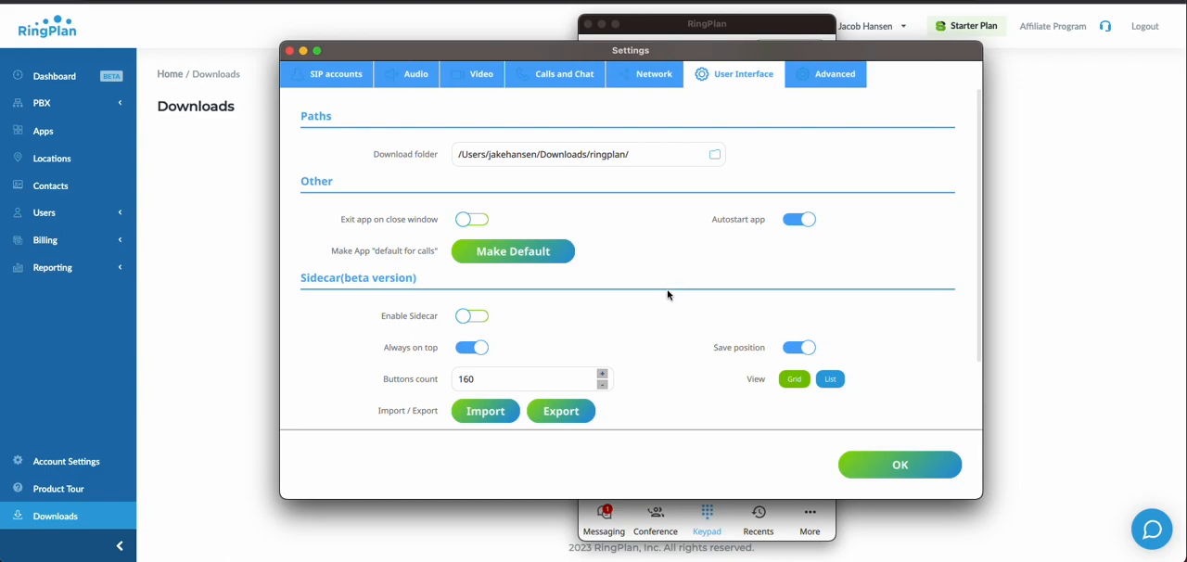
{"action": "left_click", "coordinate": [515, 260]}
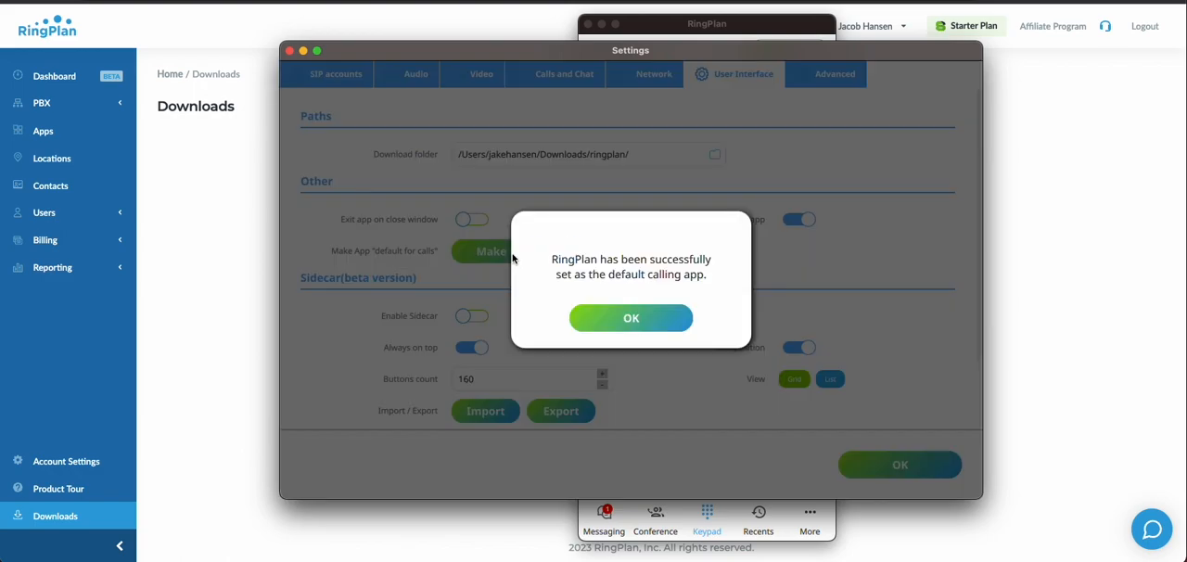
{"action": "left_click", "coordinate": [621, 319]}
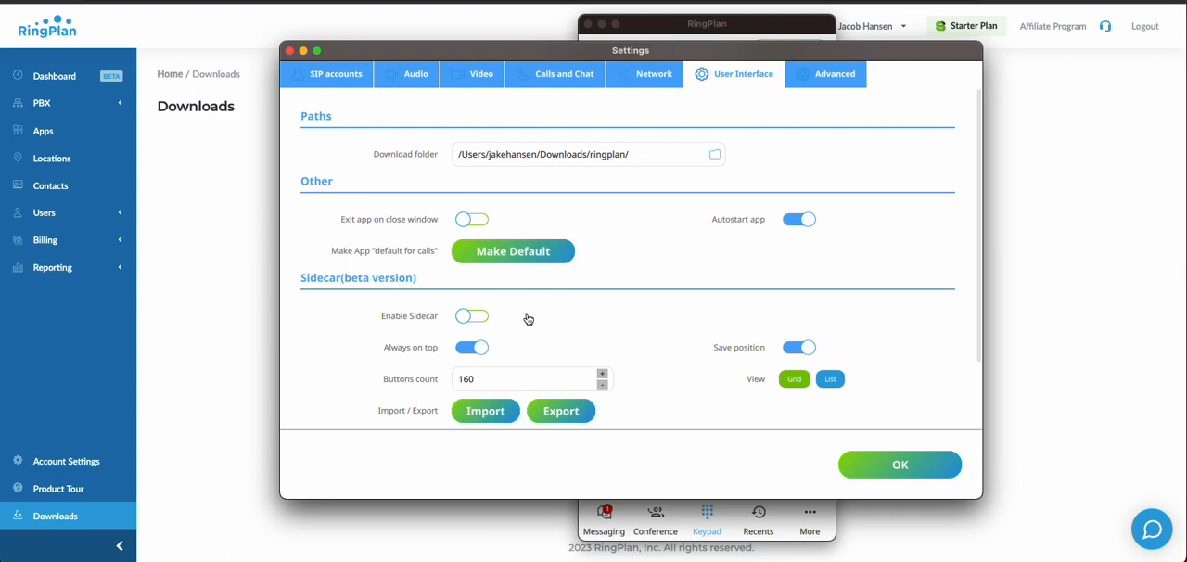
{"action": "left_click", "coordinate": [468, 321]}
Step: Capture the year 2023 in the web page's footer with OCR to send it to the keypad
{"action": "scroll", "coordinate": [650, 419], "scroll_direction": "down", "scroll_amount": 3}
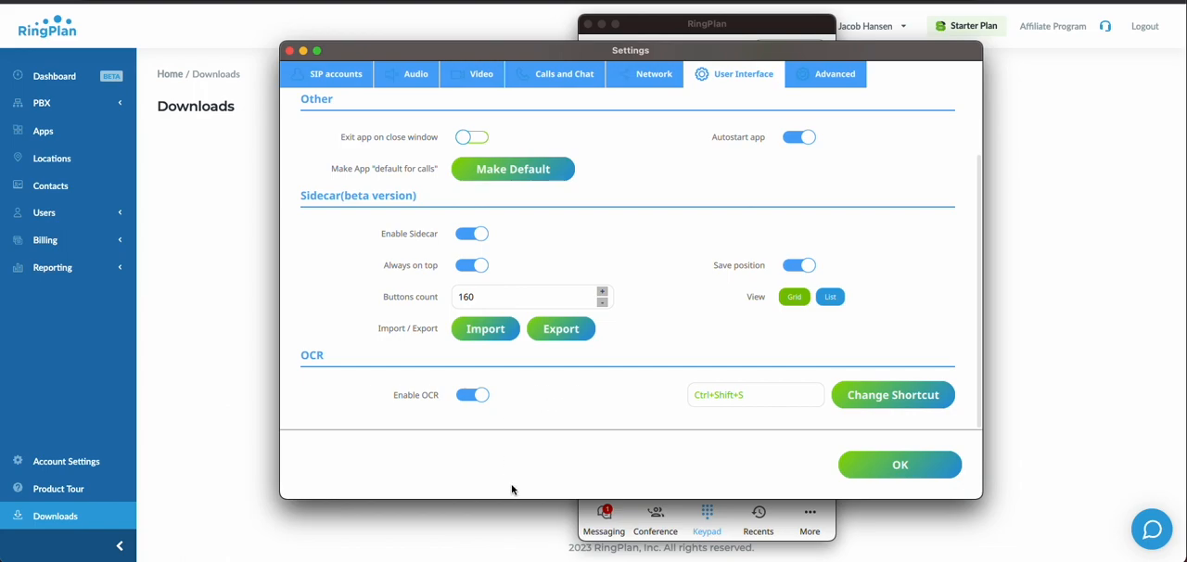
{"action": "key", "text": "ctrl+shift+s"}
{"action": "left_click_drag", "start_coordinate": [549, 540], "coordinate": [595, 557]}
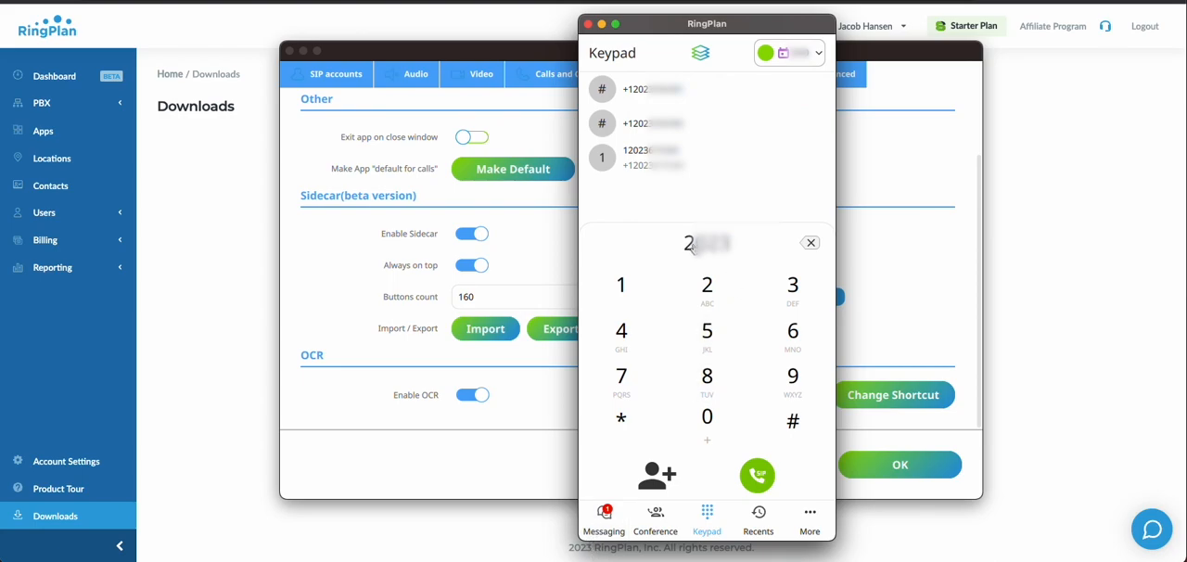
Step: Clear the captured number from the keypad and minimize the keypad window
{"action": "left_click", "coordinate": [802, 250]}
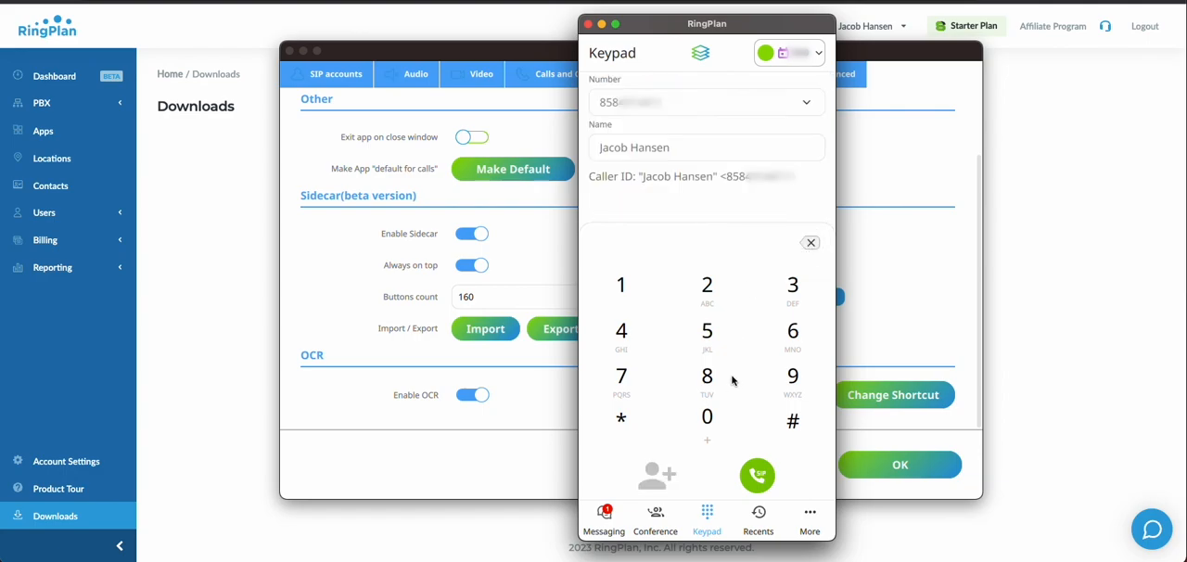
{"action": "left_click", "coordinate": [603, 26]}
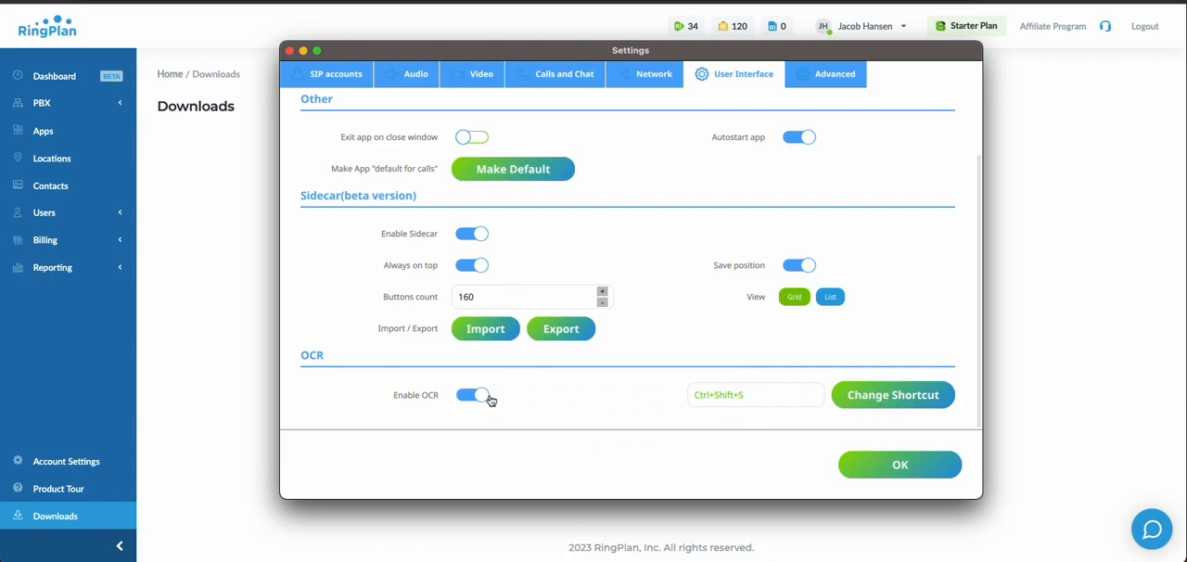
Step: Review the Advanced log and crash report settings and the available audio playback devices
{"action": "left_click", "coordinate": [822, 77]}
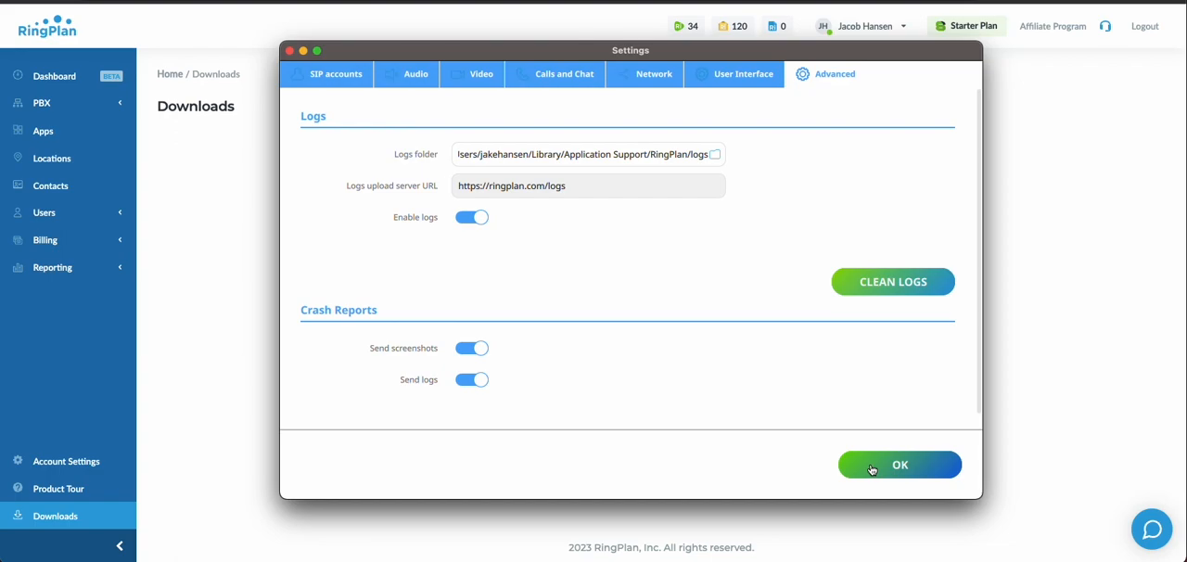
{"action": "left_click", "coordinate": [414, 78]}
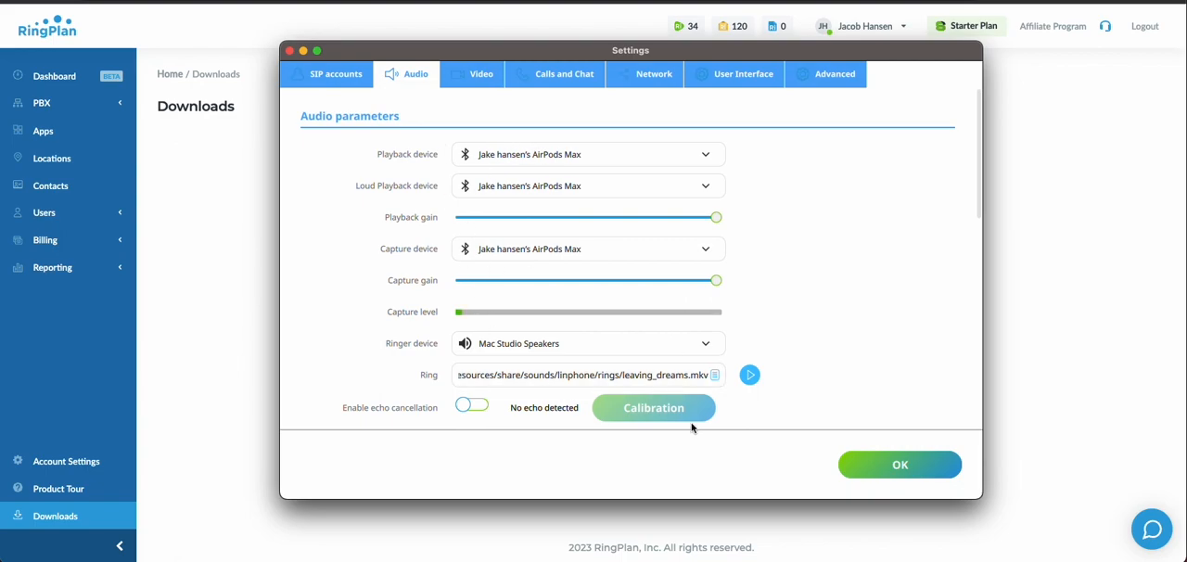
{"action": "left_click", "coordinate": [714, 156]}
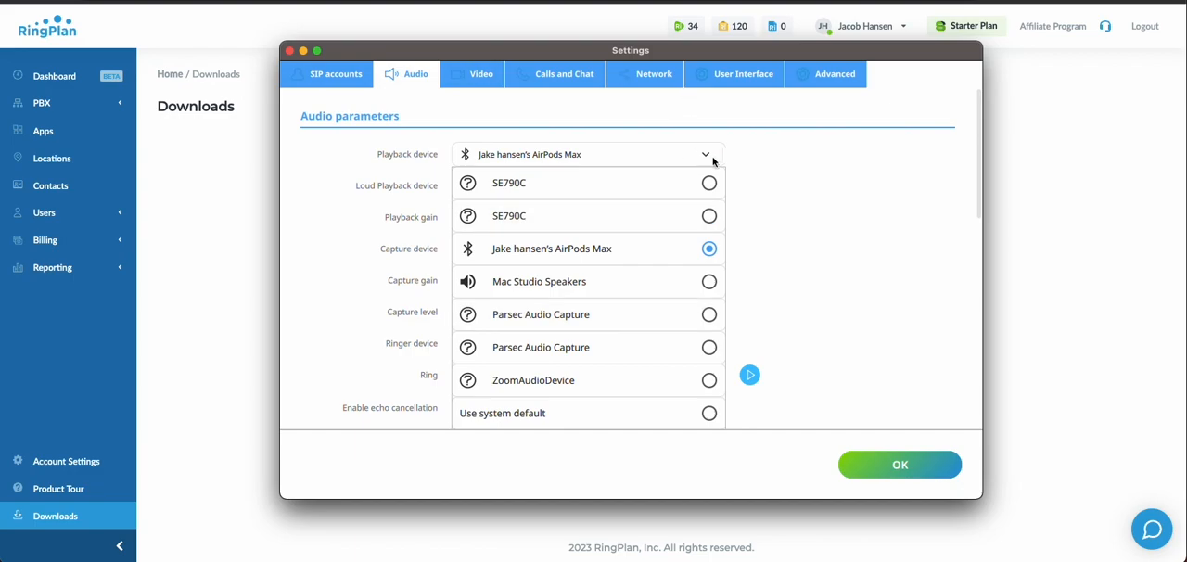
{"action": "left_click", "coordinate": [748, 152]}
Step: Review the User Interface settings again, including the Paths, Sidecar and OCR options
{"action": "left_click", "coordinate": [733, 74]}
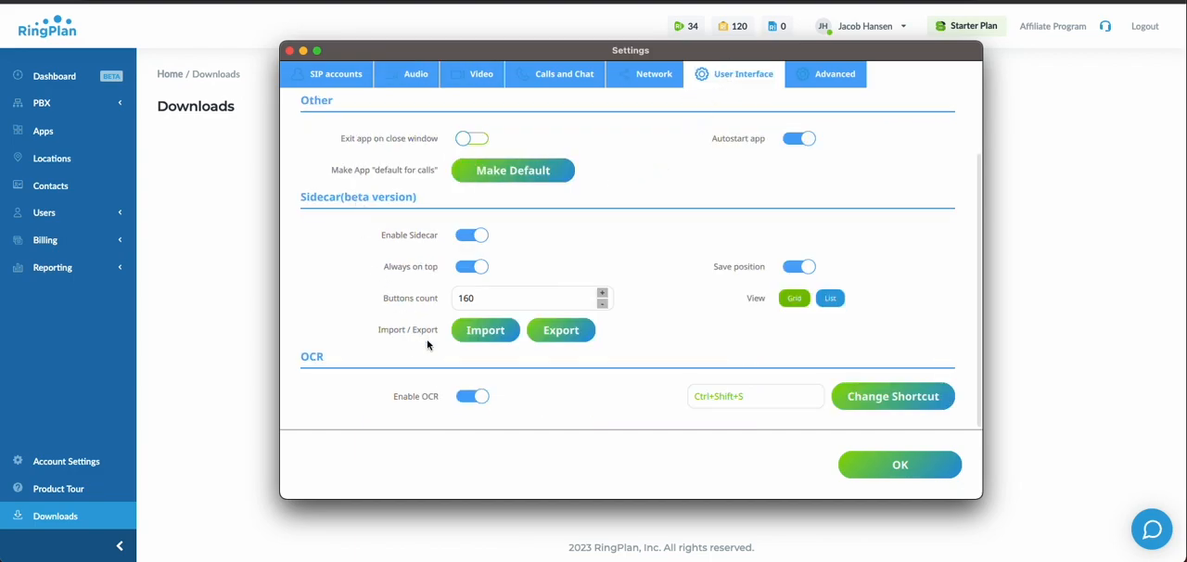
{"action": "scroll", "coordinate": [872, 402], "scroll_direction": "down", "scroll_amount": 1}
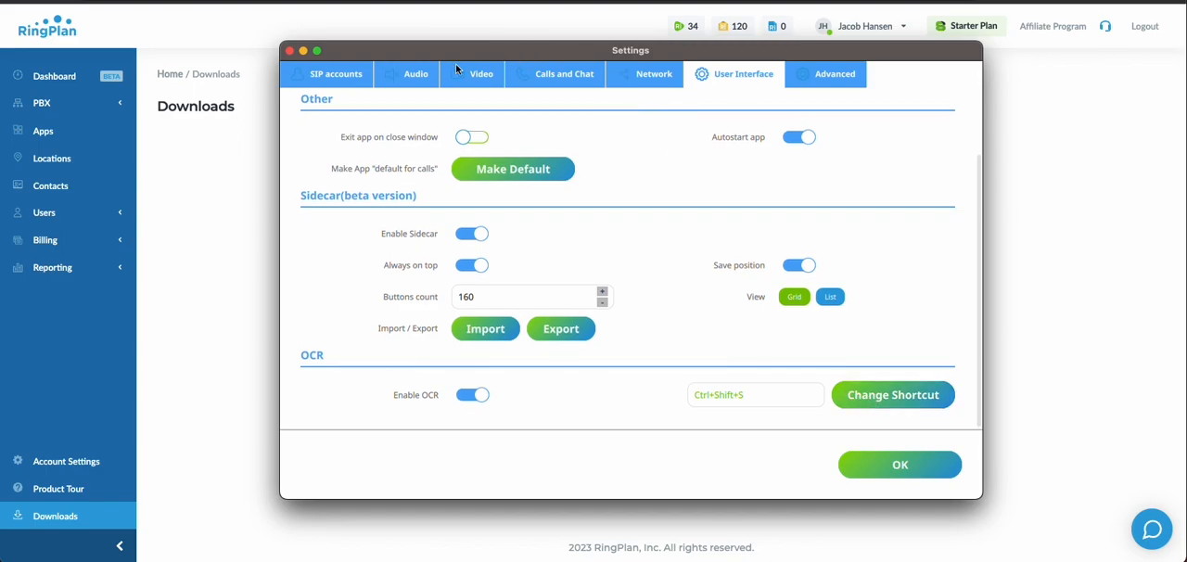
{"action": "scroll", "coordinate": [696, 399], "scroll_direction": "up", "scroll_amount": 2}
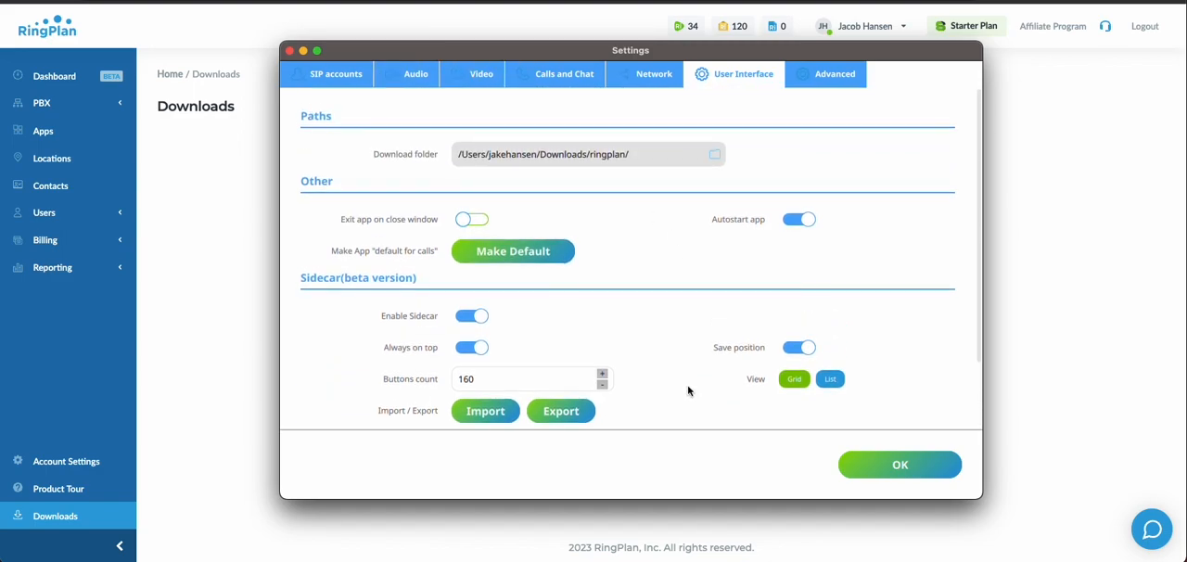